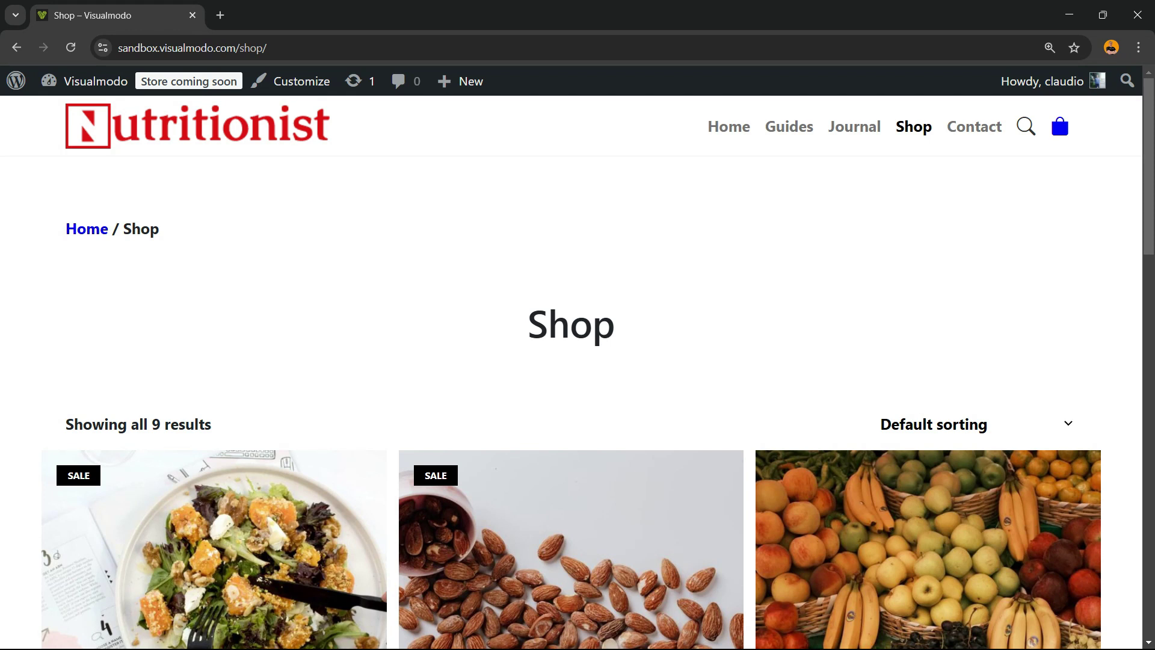
# - Review the Shop page's sale products, such as Kale Juice with its old price
pyautogui.scroll(-2, 578, 422)
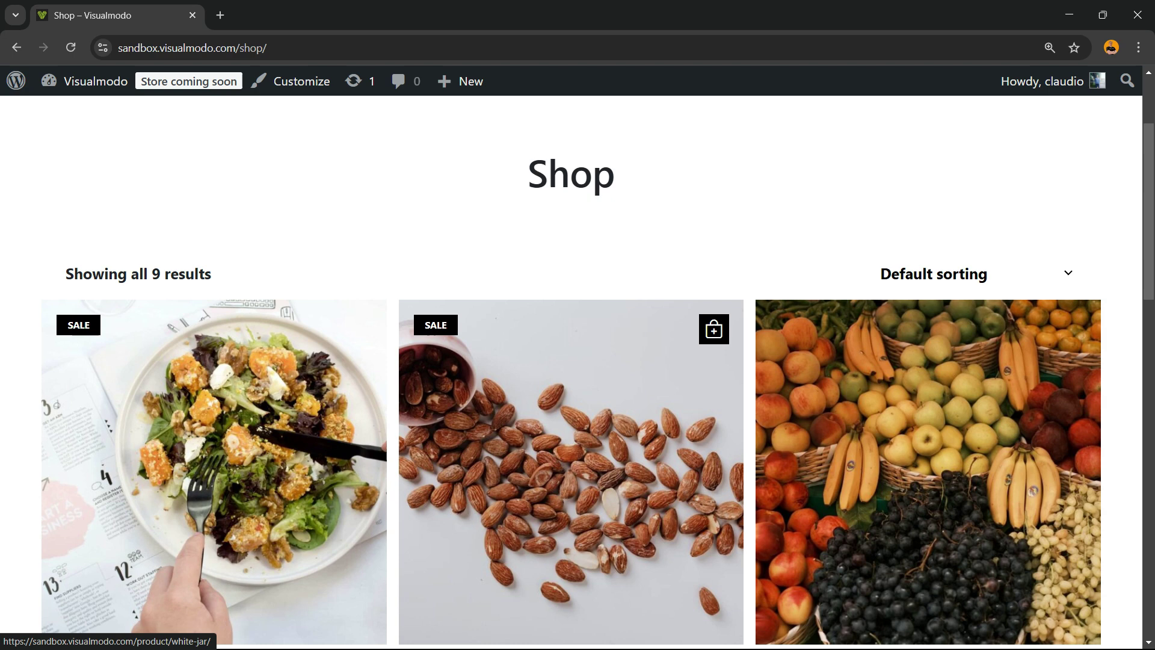
pyautogui.scroll(-7, 571, 421)
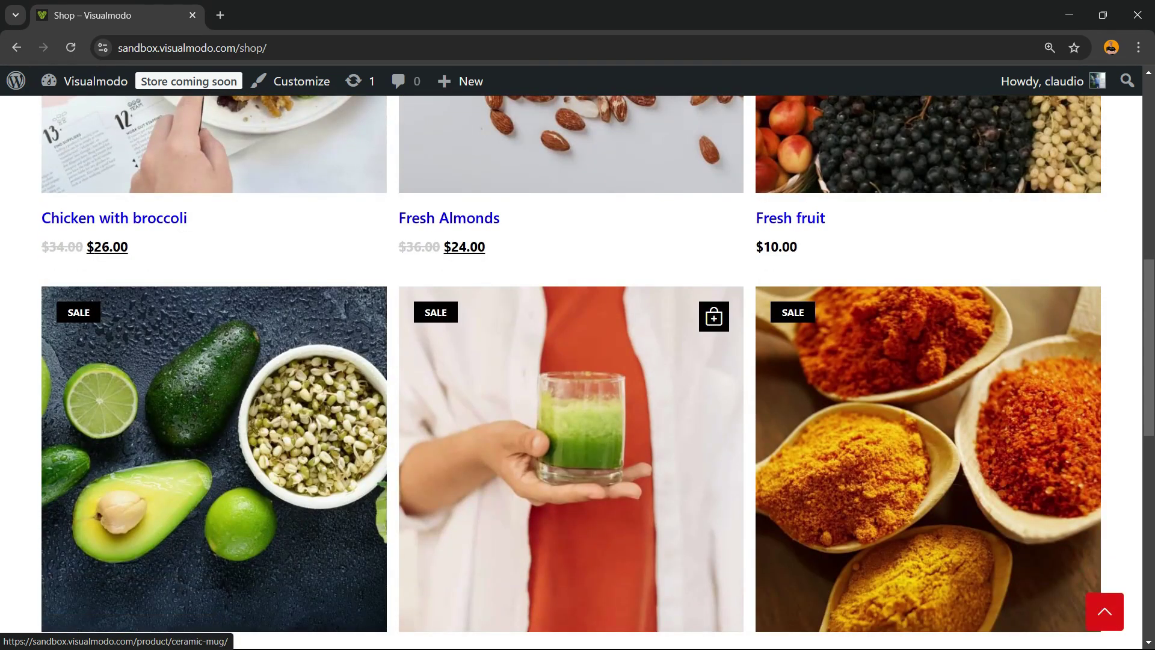
pyautogui.scroll(-5, 927, 361)
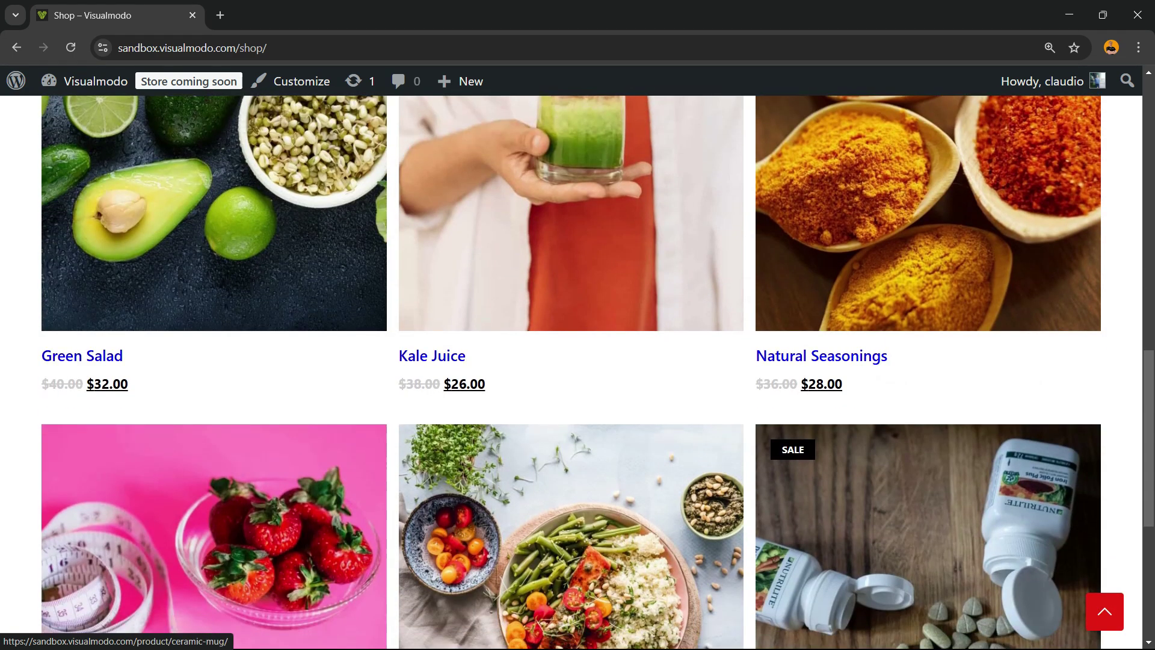
pyautogui.moveTo(399, 99); pyautogui.dragTo(439, 386)
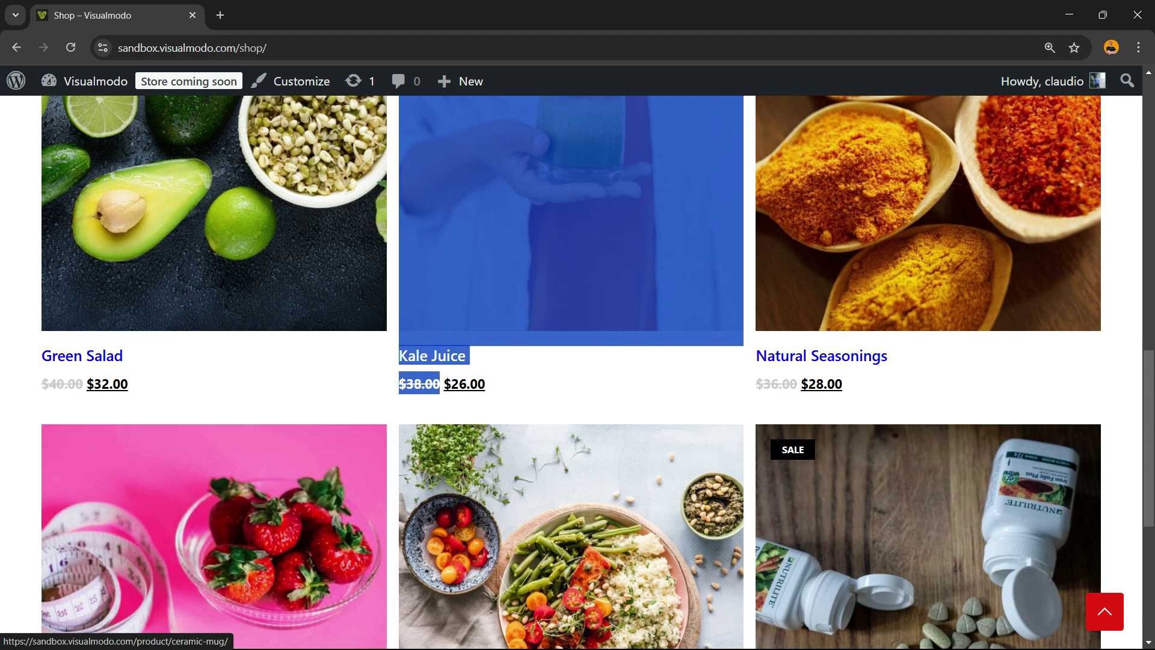
pyautogui.click(440, 385)
pyautogui.scroll(5, 578, 361)
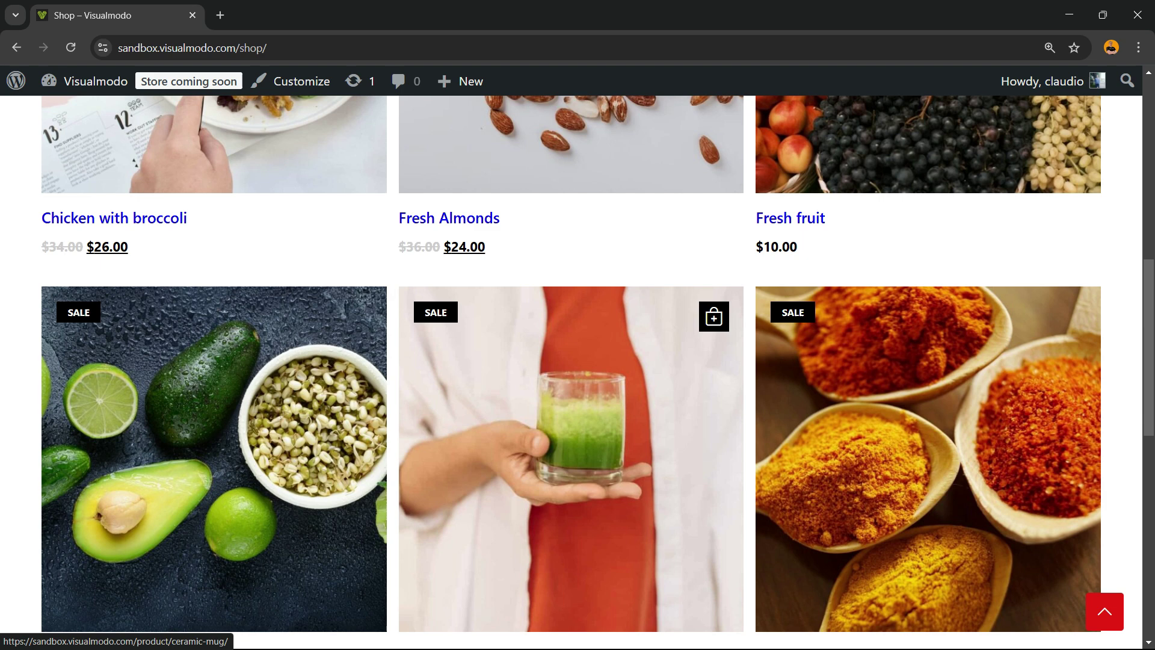
pyautogui.scroll(-6, 572, 361)
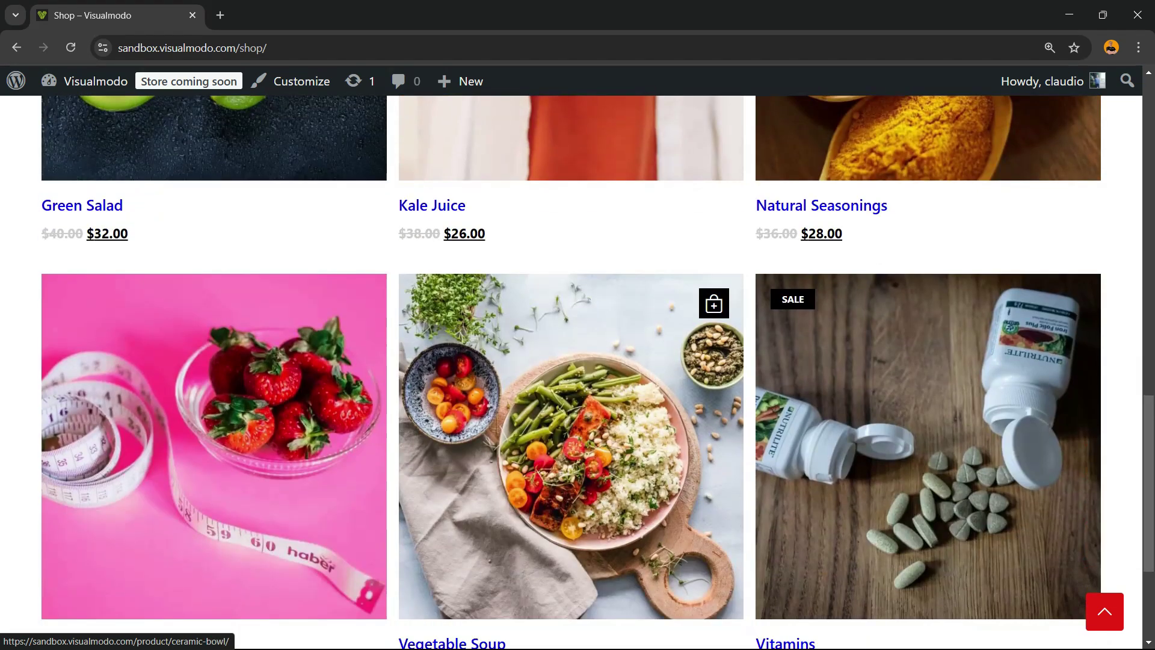
pyautogui.scroll(-2, 240, 361)
pyautogui.scroll(2, 572, 361)
pyautogui.scroll(7, 214, 421)
pyautogui.scroll(6, 214, 421)
pyautogui.scroll(2, 215, 422)
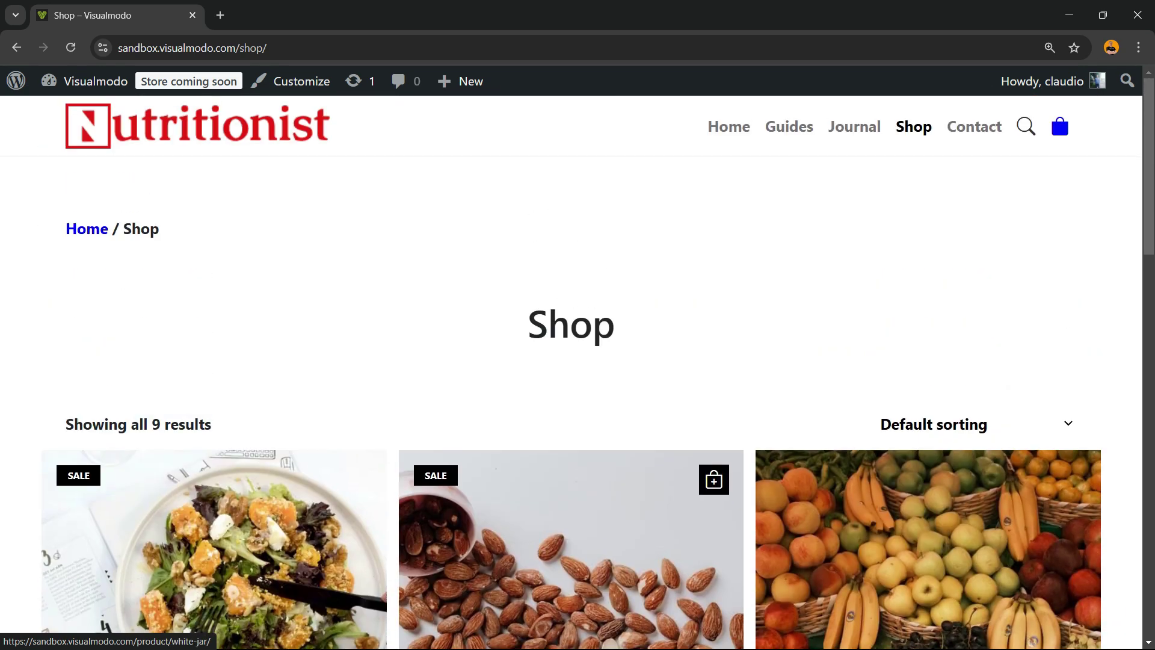
pyautogui.scroll(-5, 214, 422)
pyautogui.scroll(-5, 214, 421)
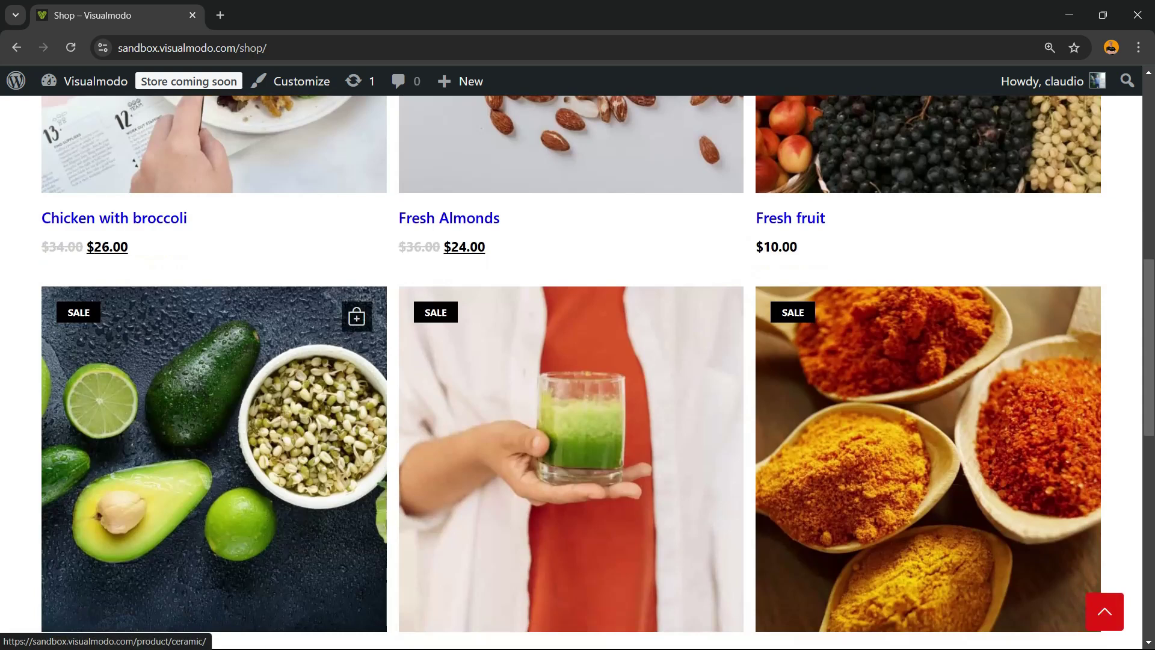
pyautogui.scroll(10, 214, 422)
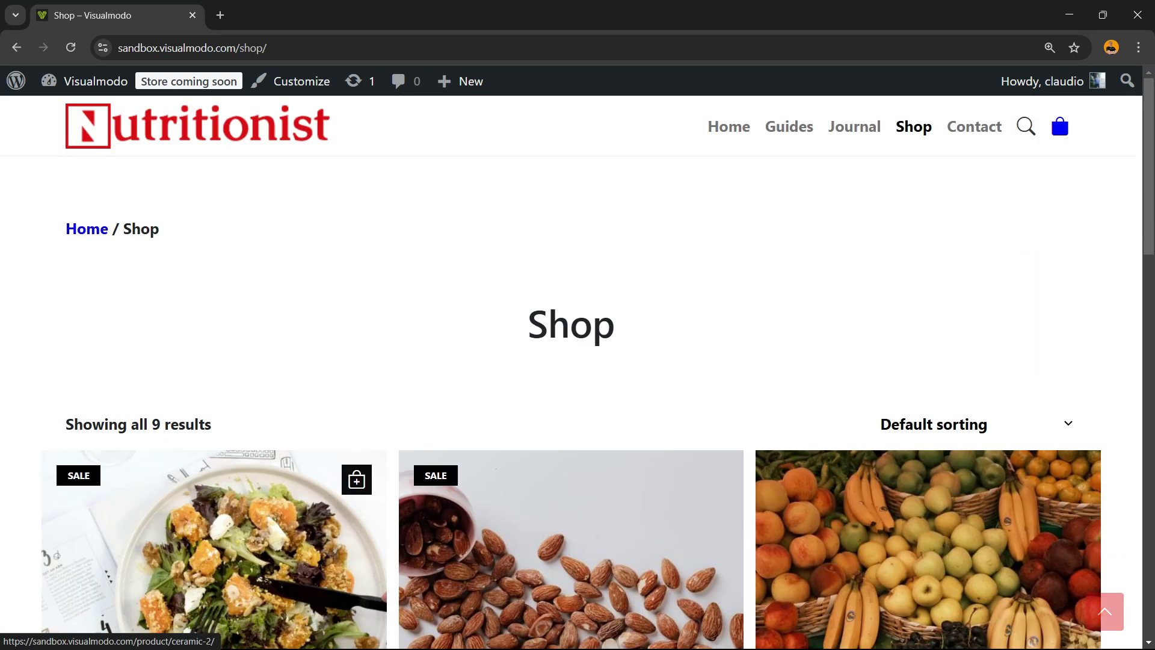
pyautogui.doubleClick(571, 325)
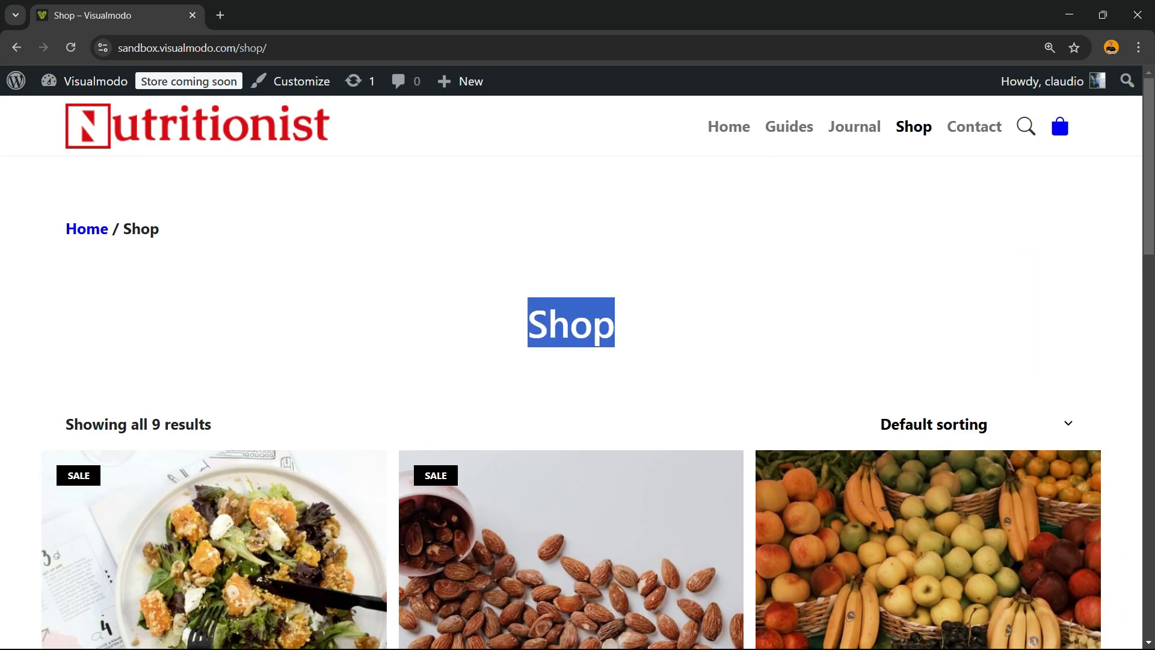
pyautogui.click(571, 325)
pyautogui.moveTo(95, 81)
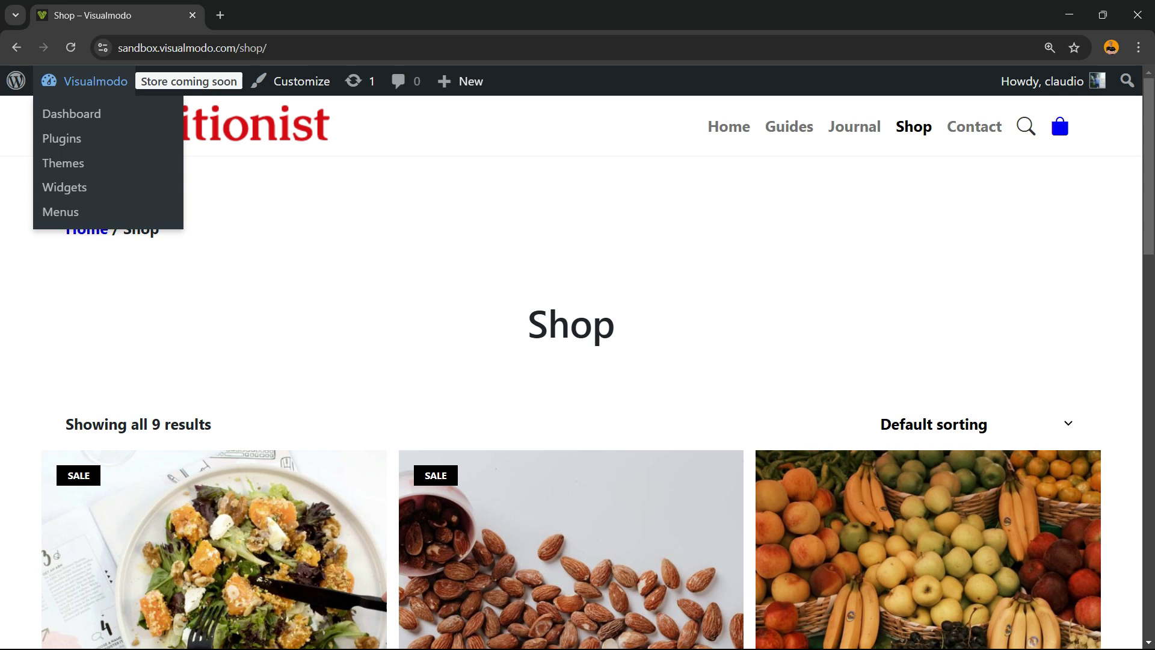
# - Open the wp-admin Dashboard in a new tab and look over its Welcome screen
pyautogui.rightClick(79, 116)
pyautogui.press('Return')
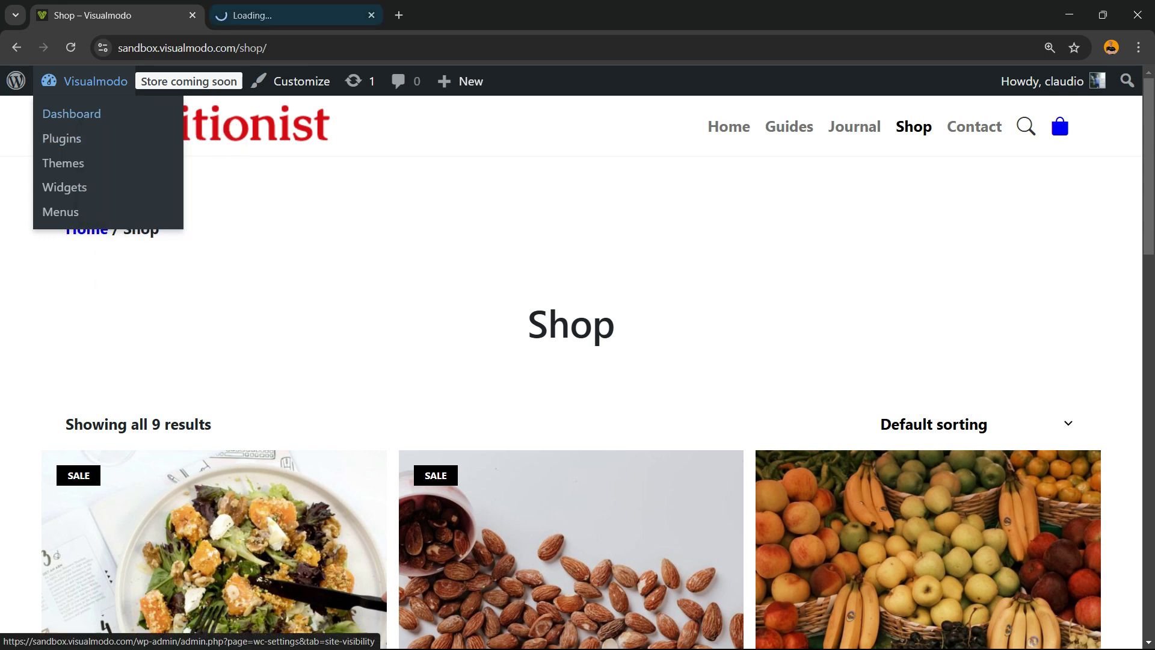
pyautogui.hotkey('ctrl', 'Tab')
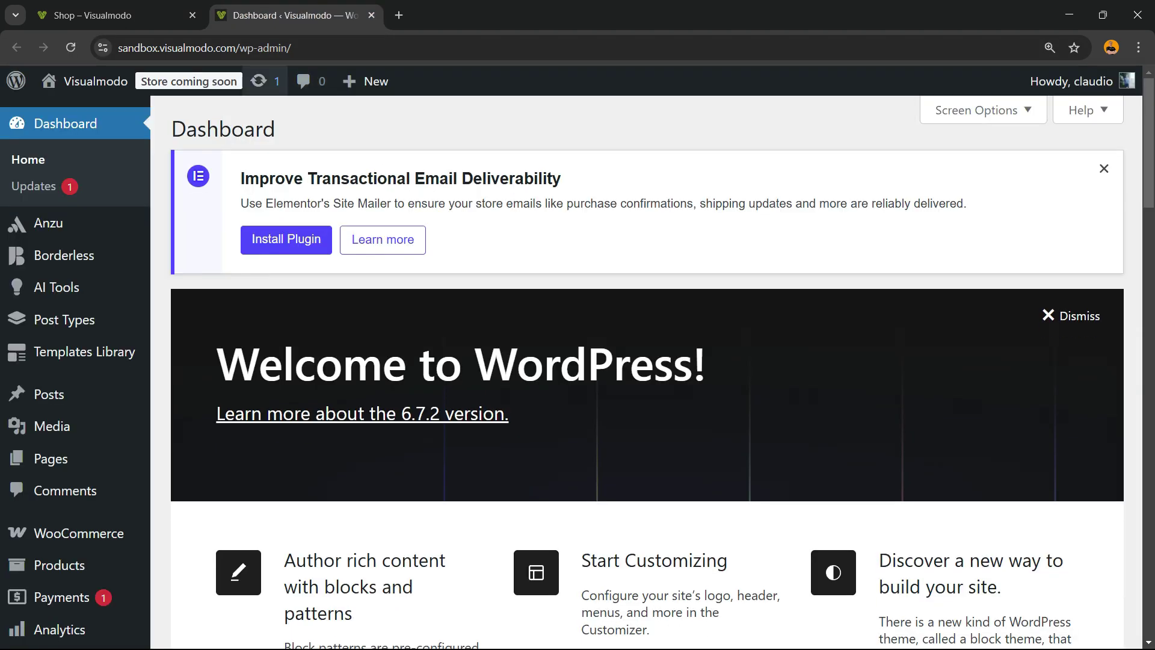
pyautogui.moveTo(238, 48); pyautogui.dragTo(291, 47)
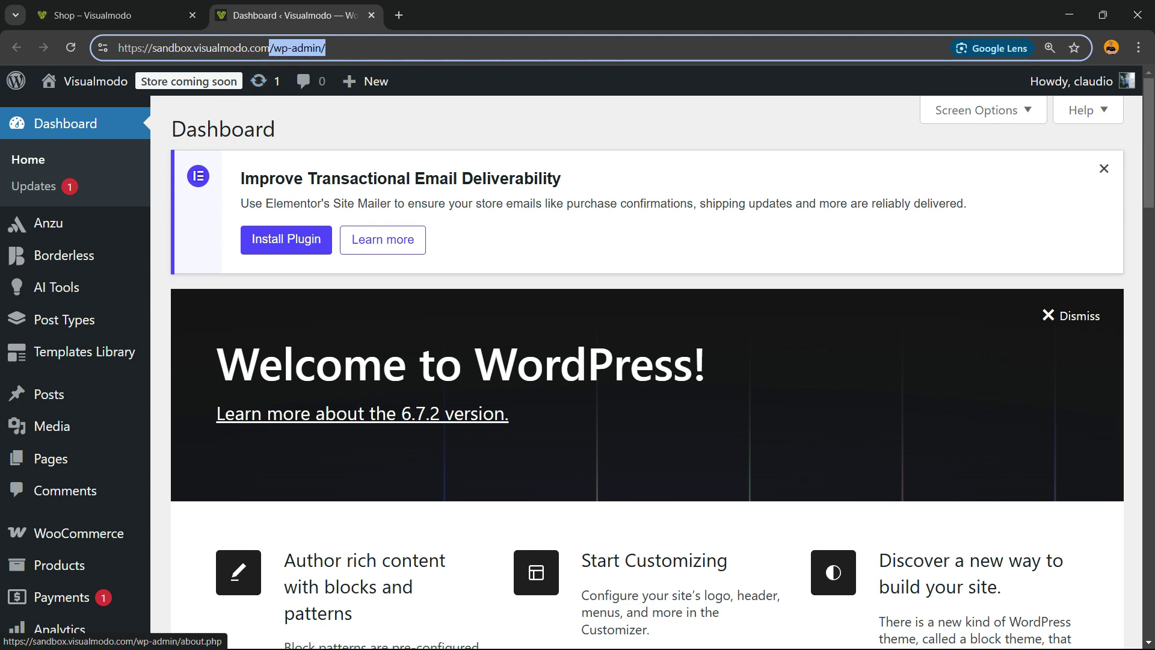
pyautogui.press('Escape')
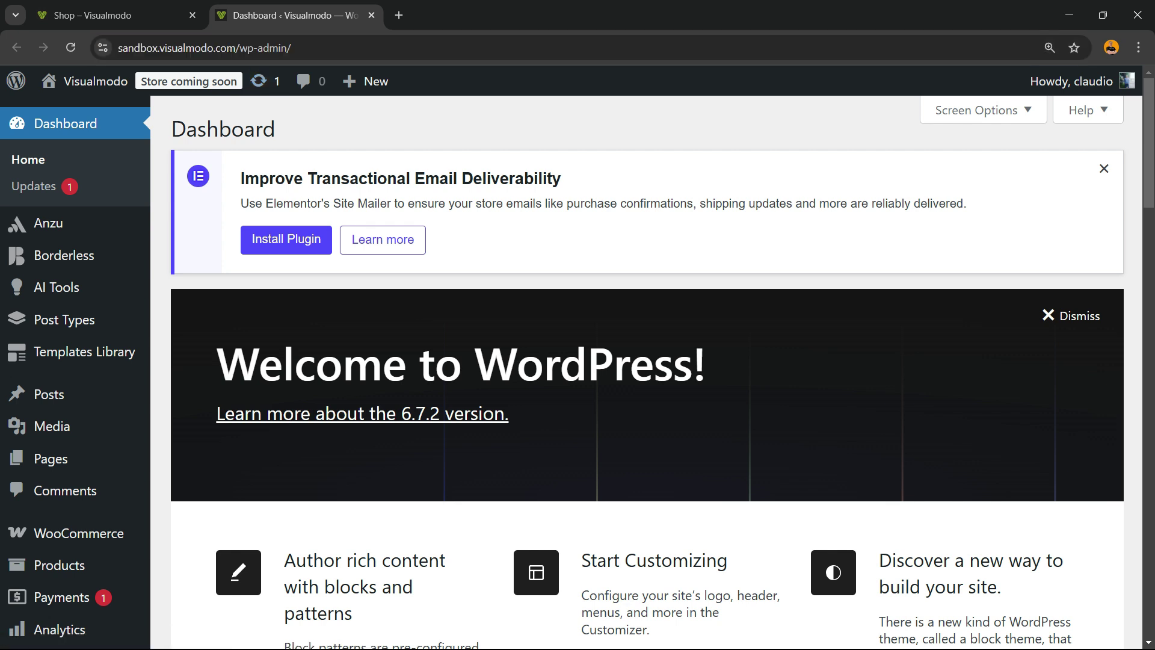
pyautogui.tripleClick(590, 364)
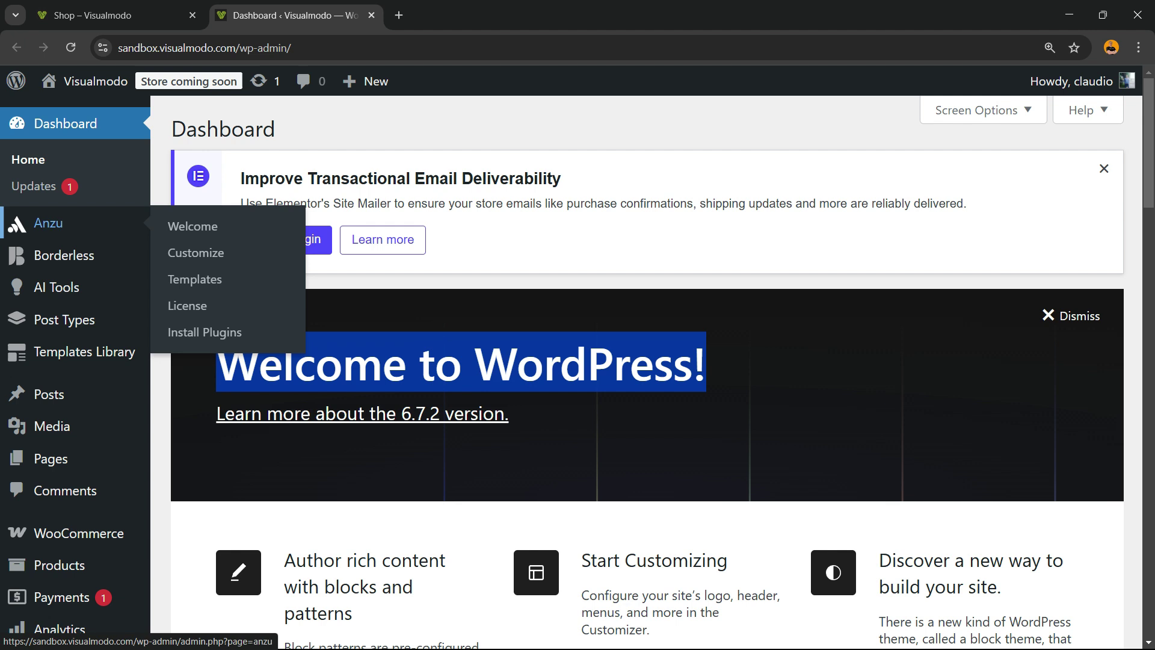
pyautogui.scroll(-2, 36, 216)
pyautogui.scroll(-1, 60, 202)
pyautogui.scroll(-4, 61, 241)
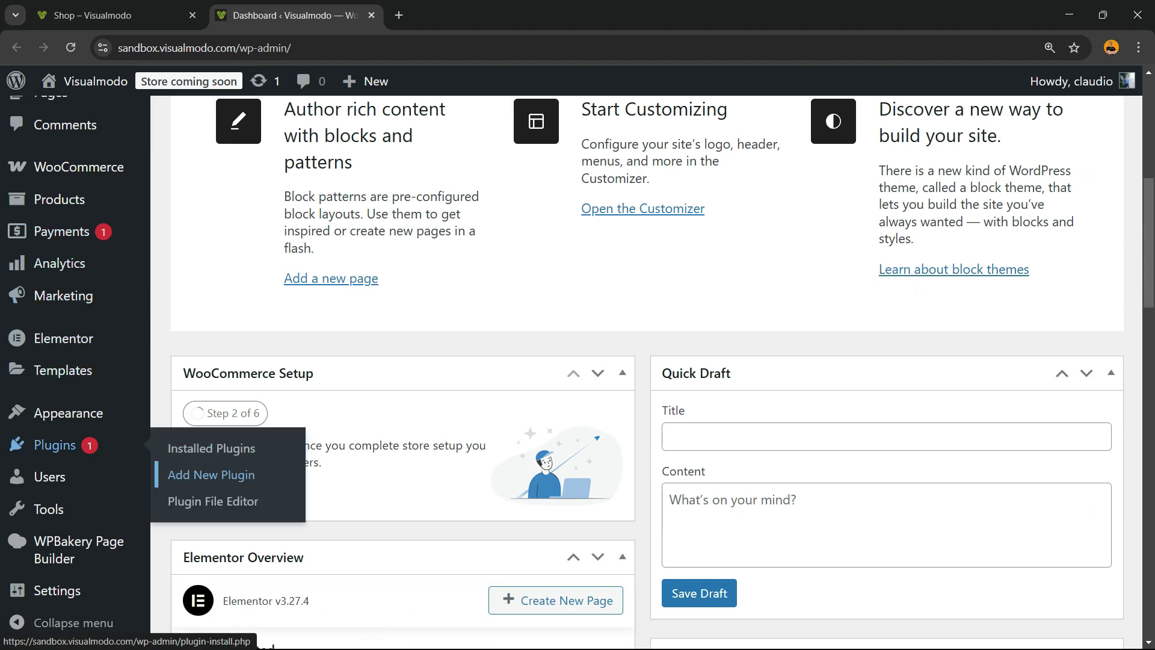
# - Search plugins for 'WooCommerce Badge Management', then install and activate the YITH plugin
pyautogui.middleClick(211, 474)
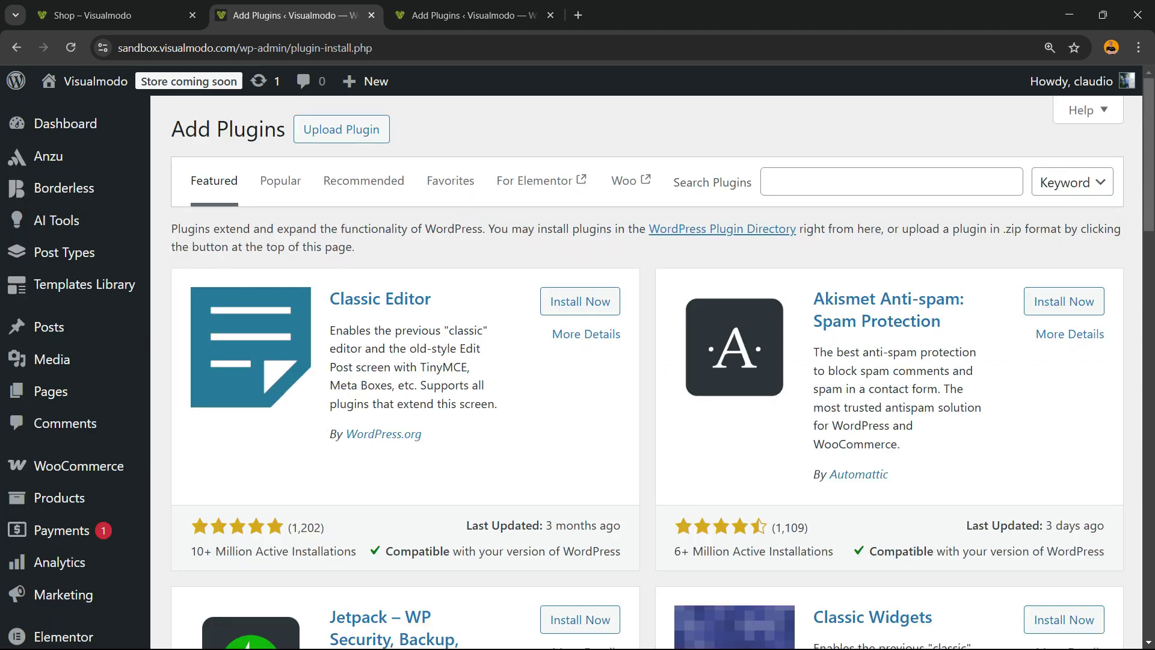
pyautogui.write('WooCommerce Badge Management')
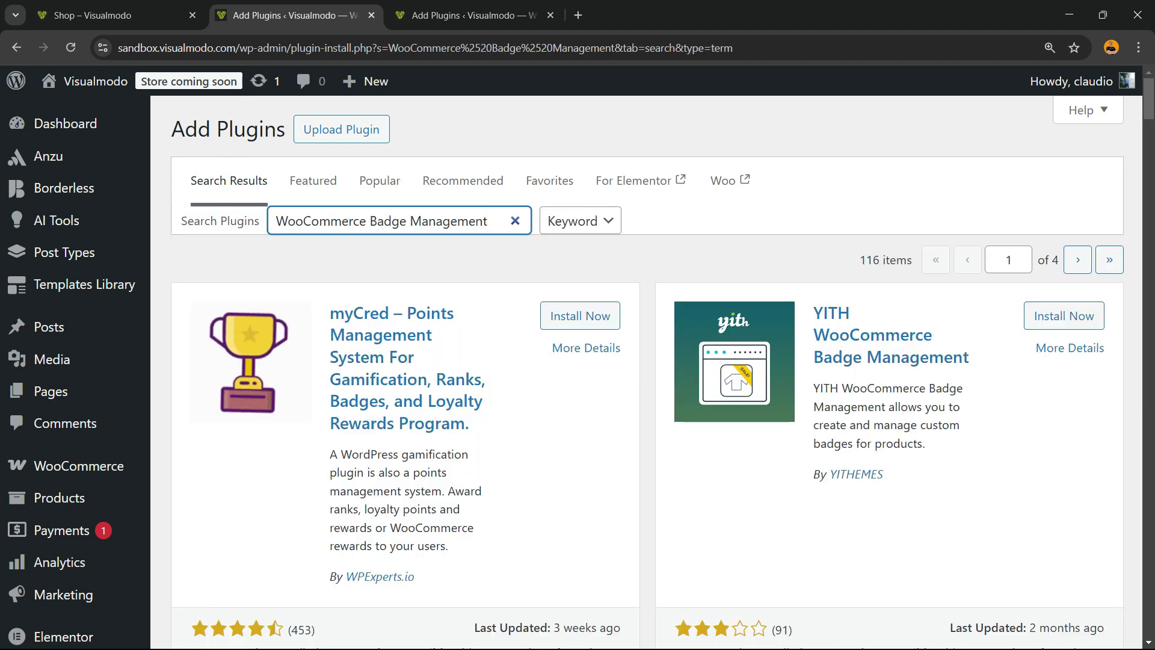
pyautogui.moveTo(814, 306); pyautogui.dragTo(975, 361)
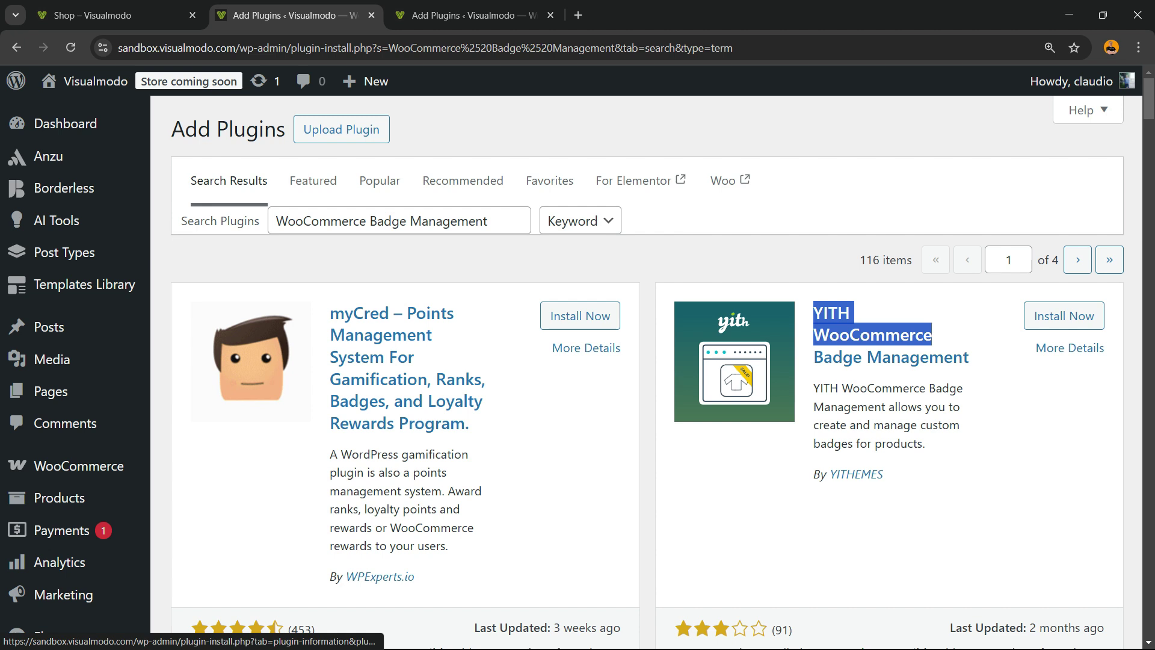
pyautogui.moveTo(172, 253); pyautogui.dragTo(626, 647)
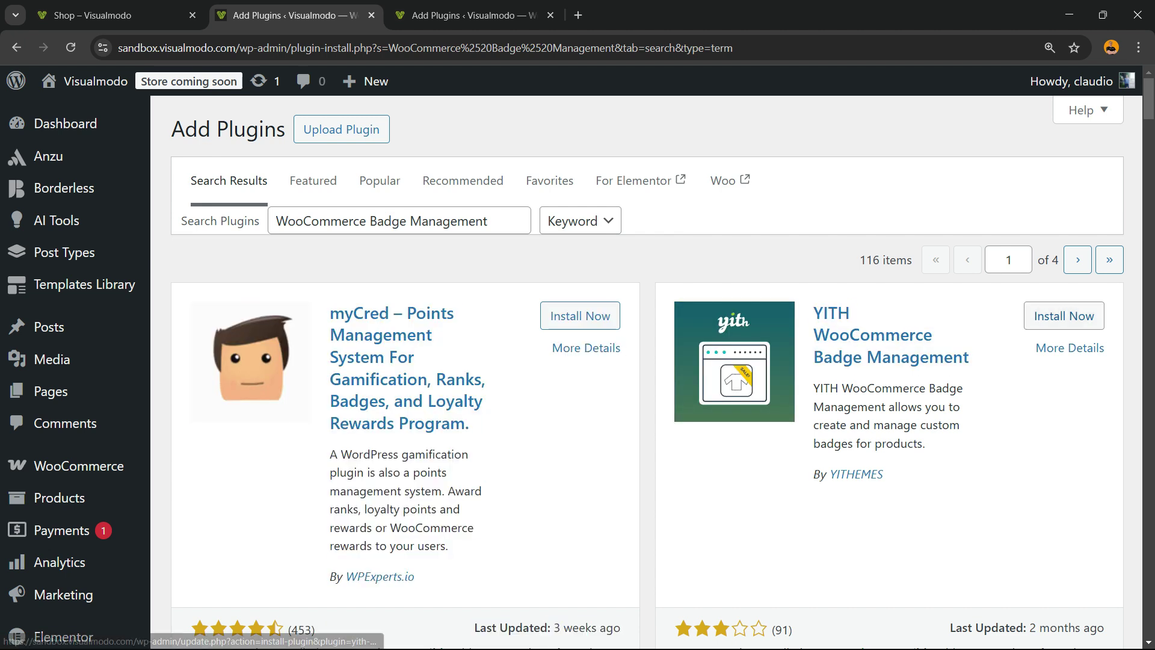
pyautogui.click(1064, 316)
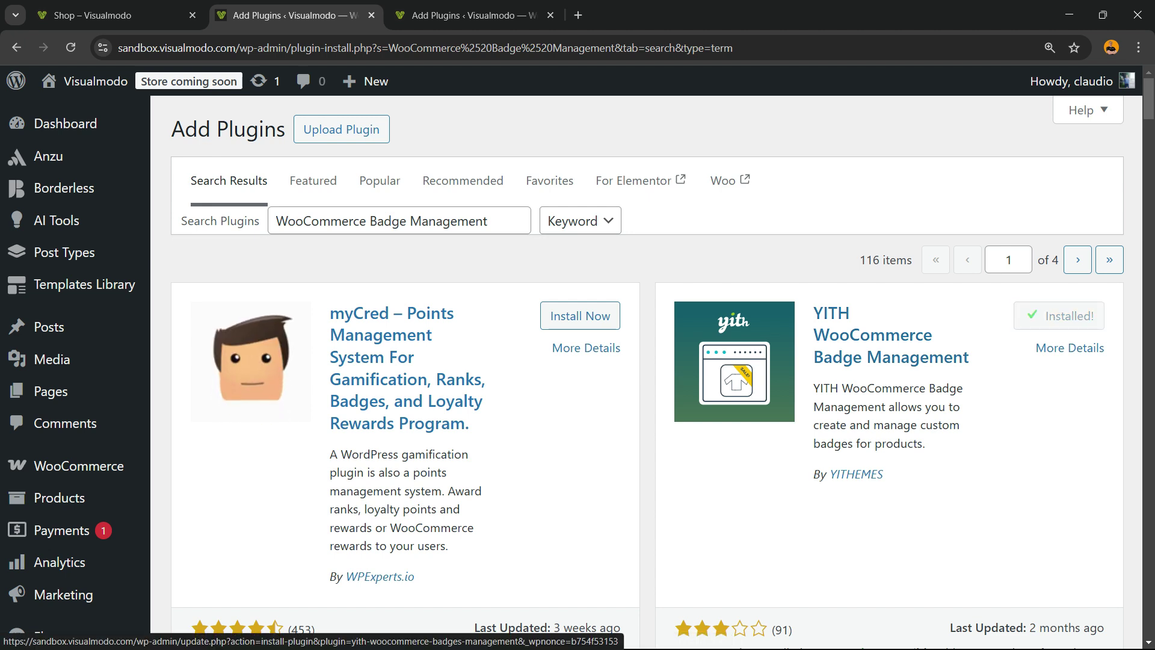
pyautogui.click(1061, 315)
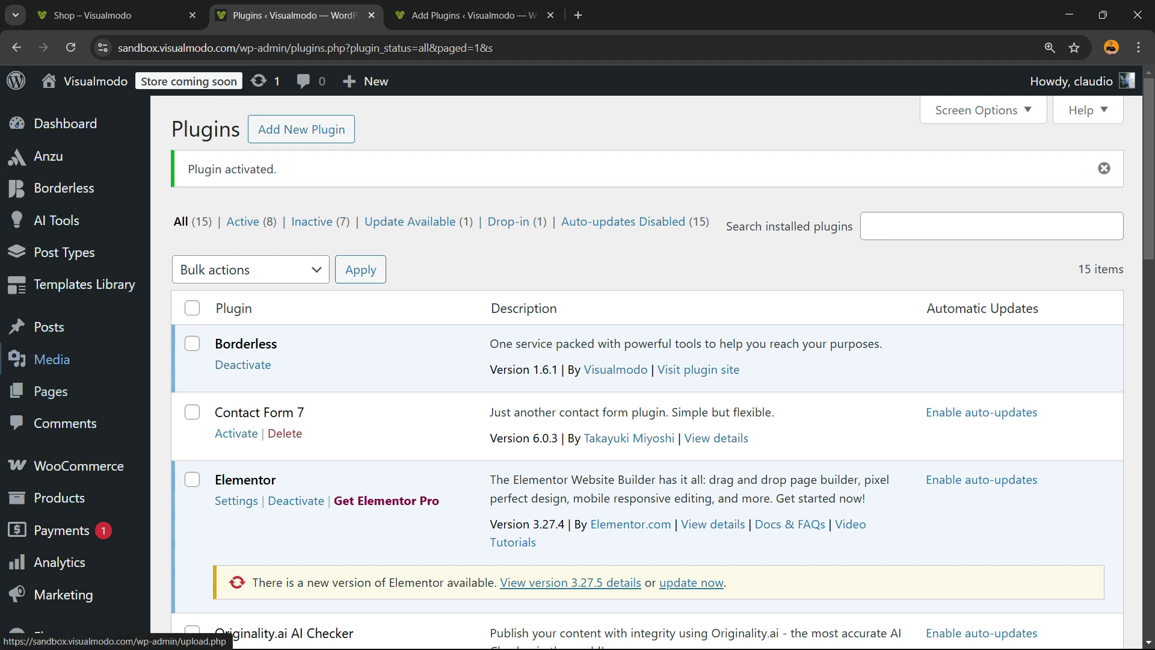
# - Open YITH's Badge Management panel from the admin sidebar, showing an empty Badges page
pyautogui.scroll(-1, 84, 271)
pyautogui.scroll(-2, 84, 255)
pyautogui.scroll(-2, 66, 258)
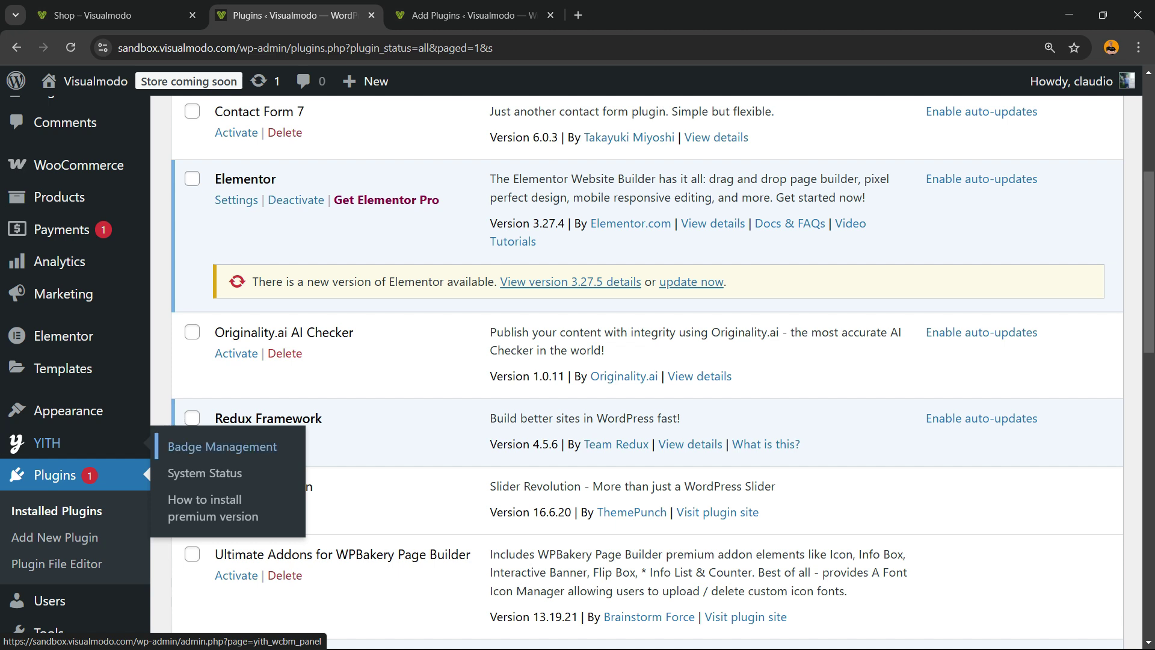
pyautogui.click(222, 446)
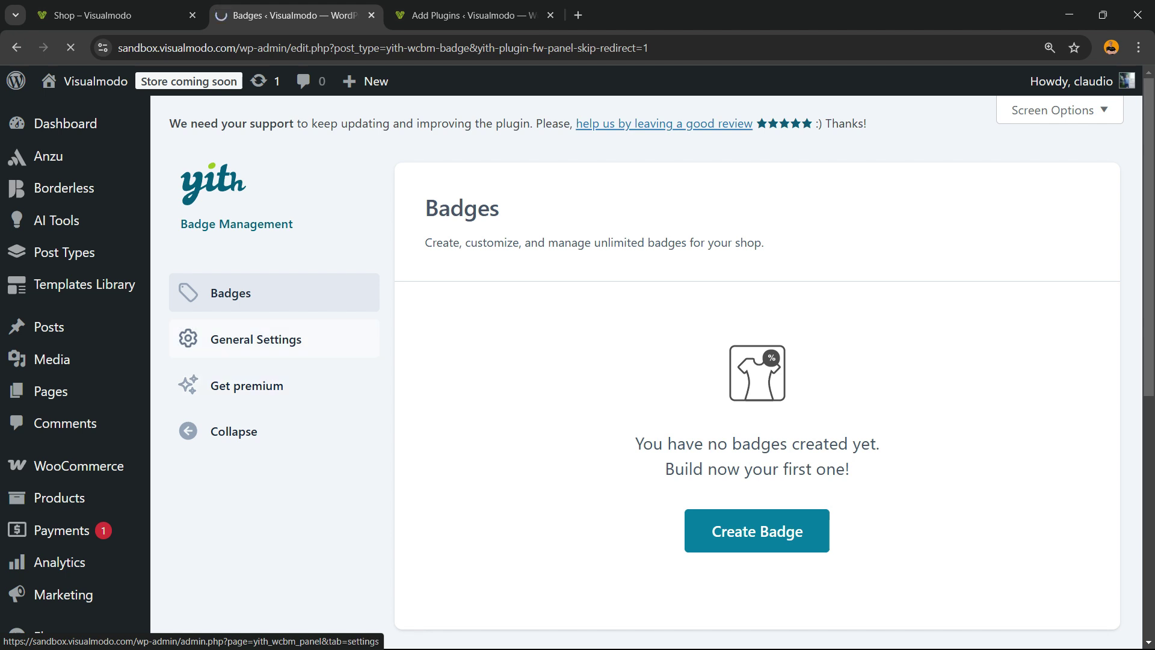
# - In General Settings, enable 'Hide WooCommerce On sale badge' for all products, save, and return to Shop
pyautogui.click(224, 342)
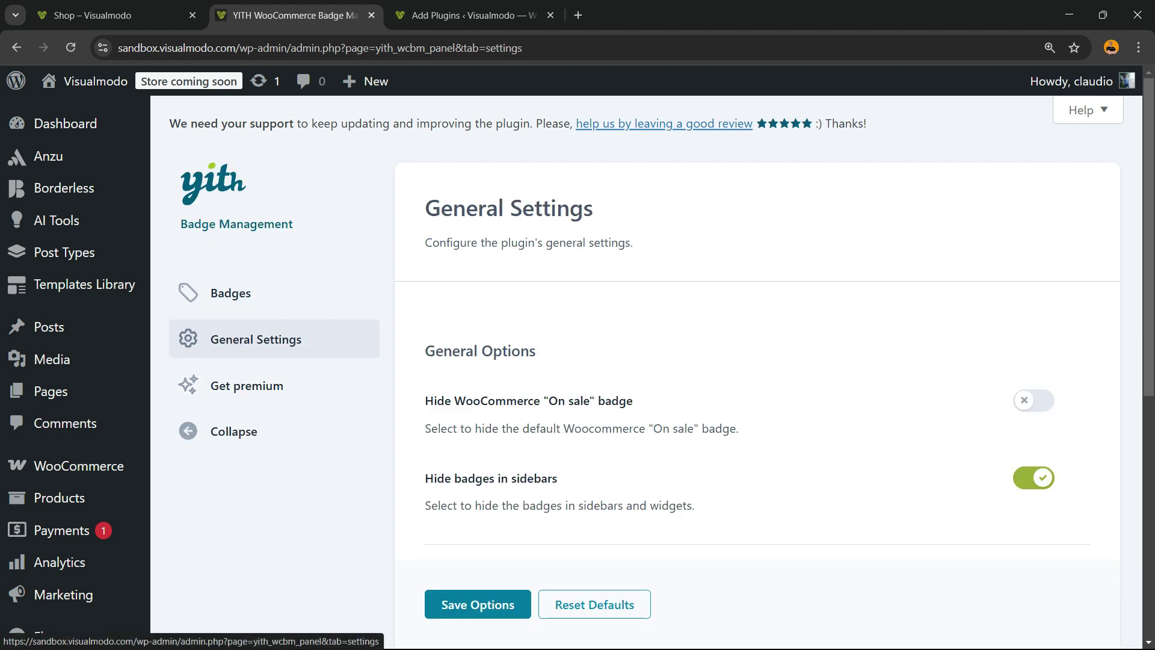
pyautogui.moveTo(425, 401); pyautogui.dragTo(634, 400)
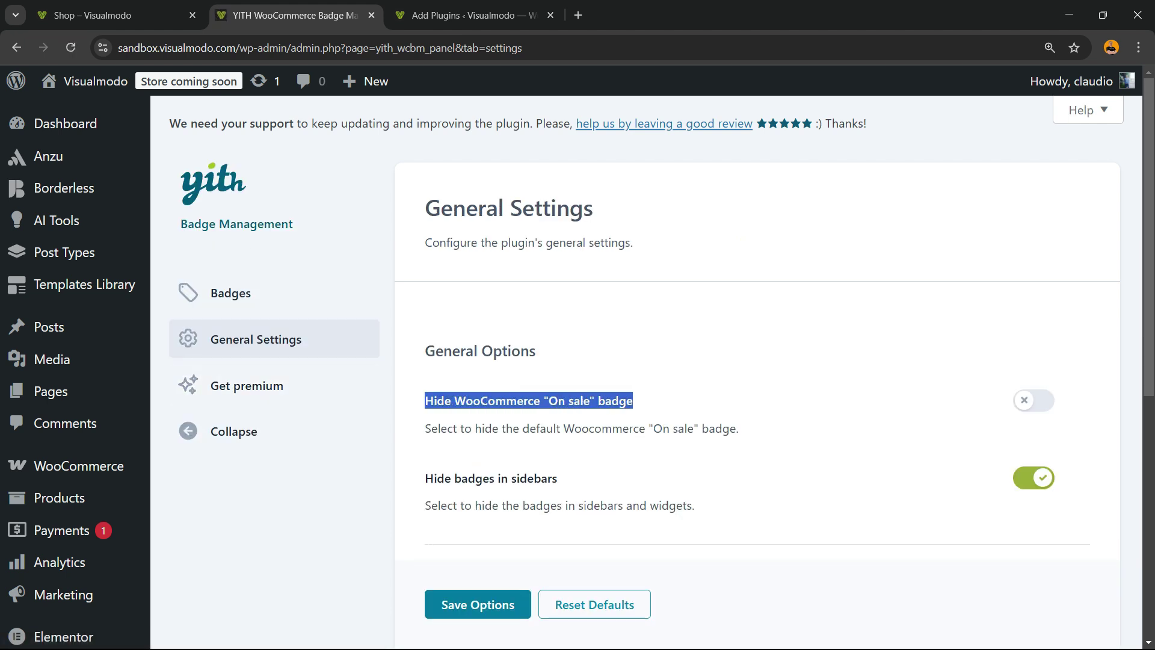
pyautogui.click(629, 401)
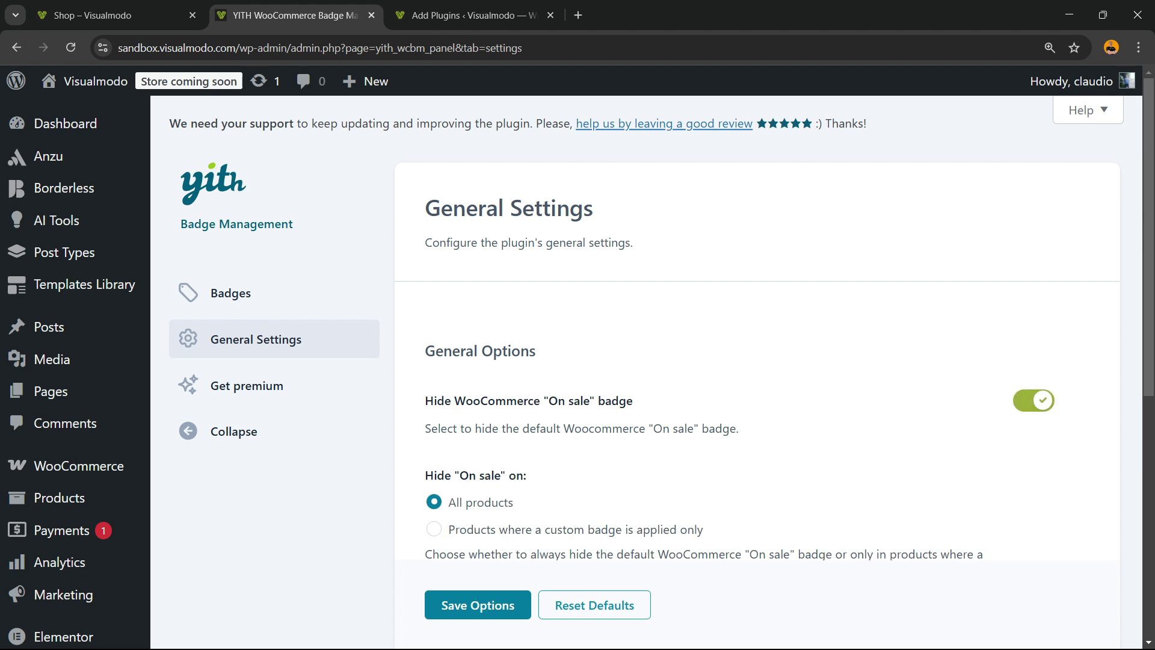
pyautogui.scroll(-3, 646, 361)
pyautogui.press('Tab')
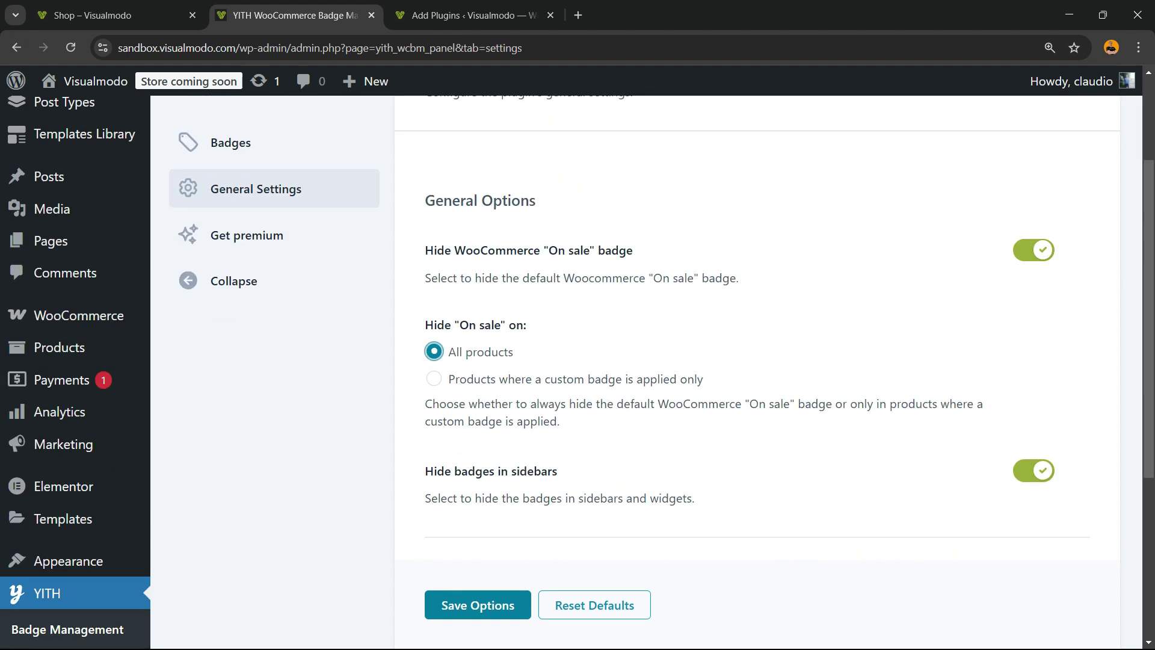
pyautogui.click(478, 604)
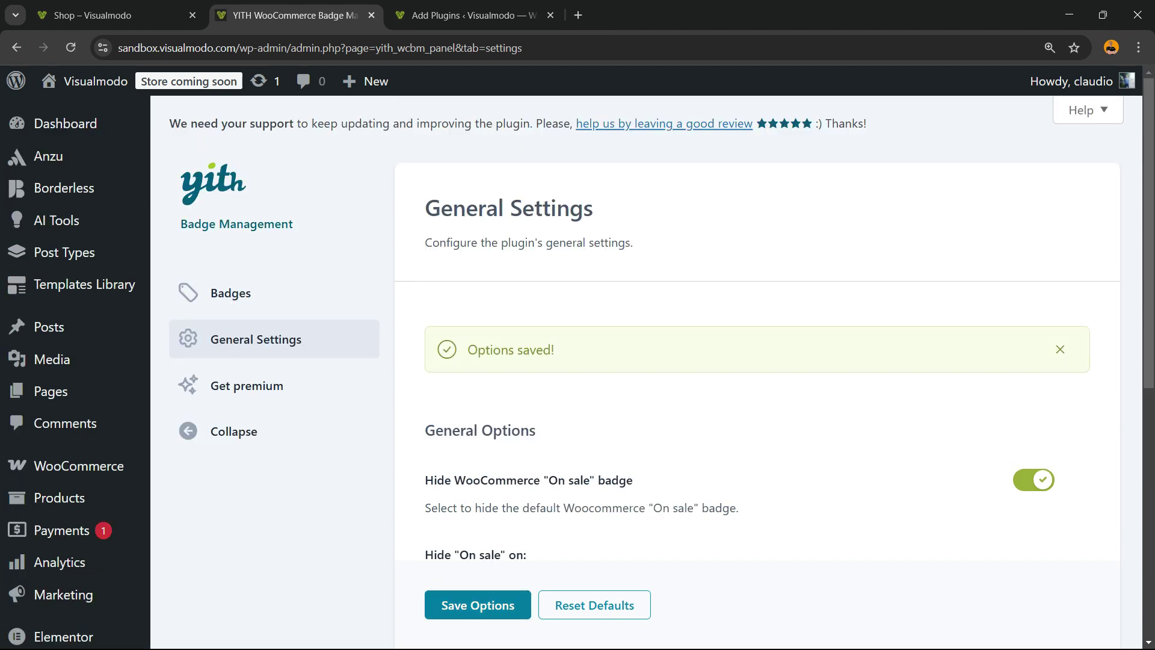
pyautogui.click(96, 15)
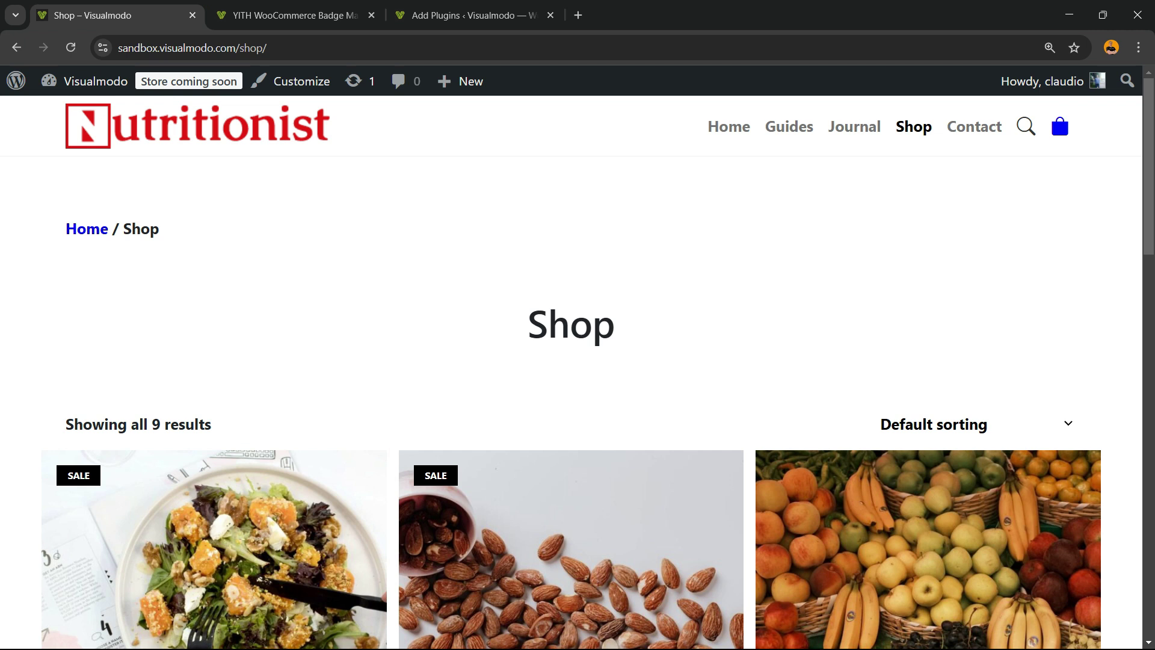
# - Reload the Shop page and check that products like Fresh Almonds show sale prices without SALE badges
pyautogui.press('F5')
pyautogui.scroll(-2, 1057, 109)
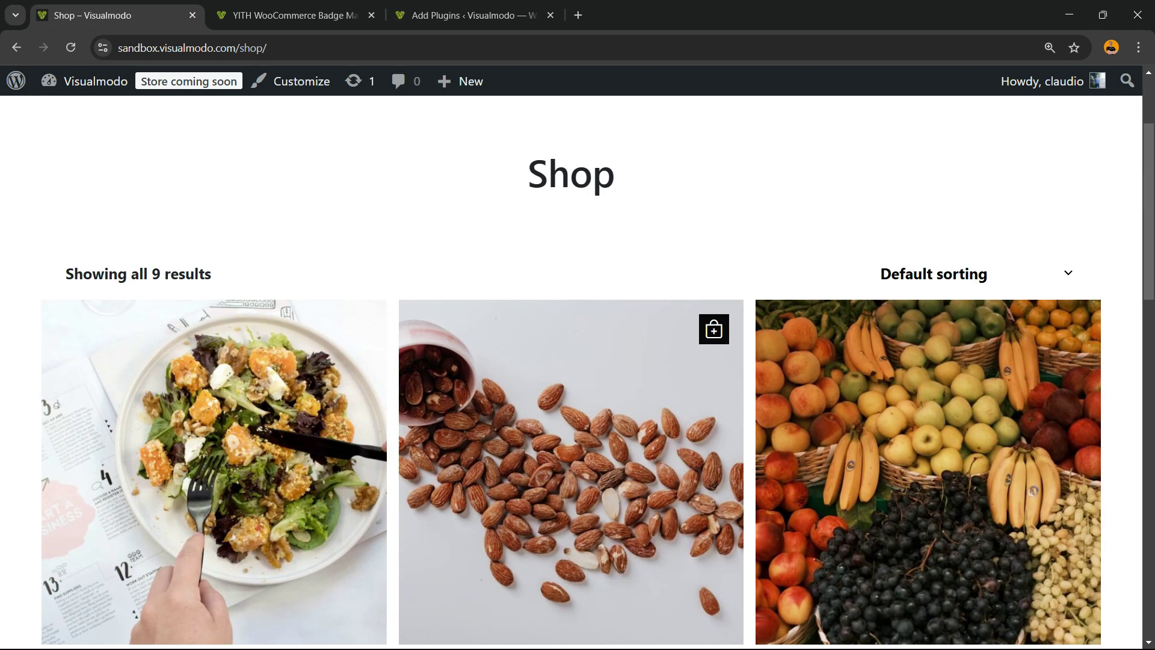
pyautogui.scroll(-1, 1057, 110)
pyautogui.scroll(-2, 1057, 109)
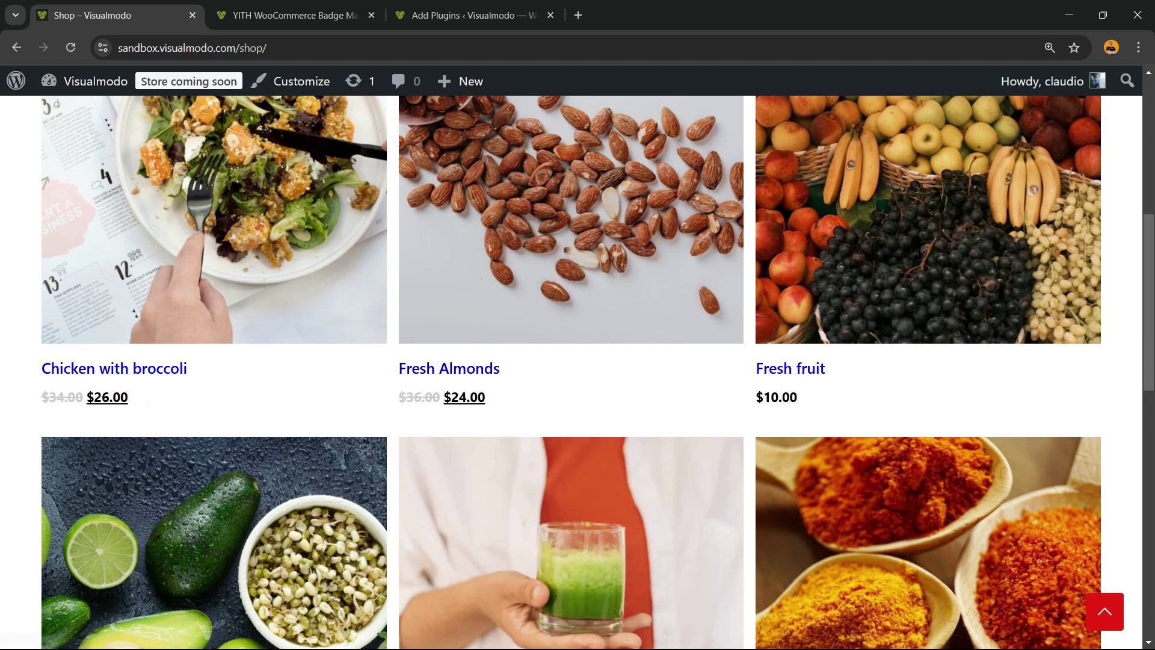
pyautogui.moveTo(488, 397)
pyautogui.mouseDown()
pyautogui.moveTo(446, 399)
pyautogui.moveTo(410, 337)
pyautogui.moveTo(406, 397)
pyautogui.moveTo(485, 397)
pyautogui.mouseUp()
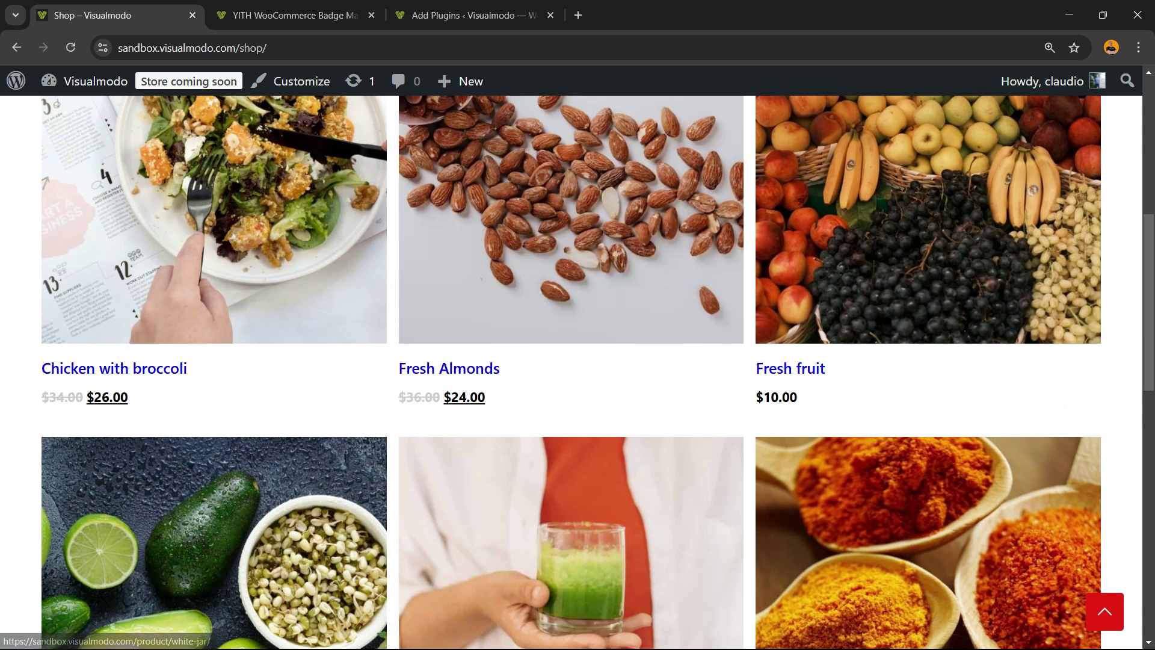
pyautogui.scroll(3, 486, 397)
pyautogui.scroll(4, 1057, 109)
pyautogui.scroll(-3, 1057, 110)
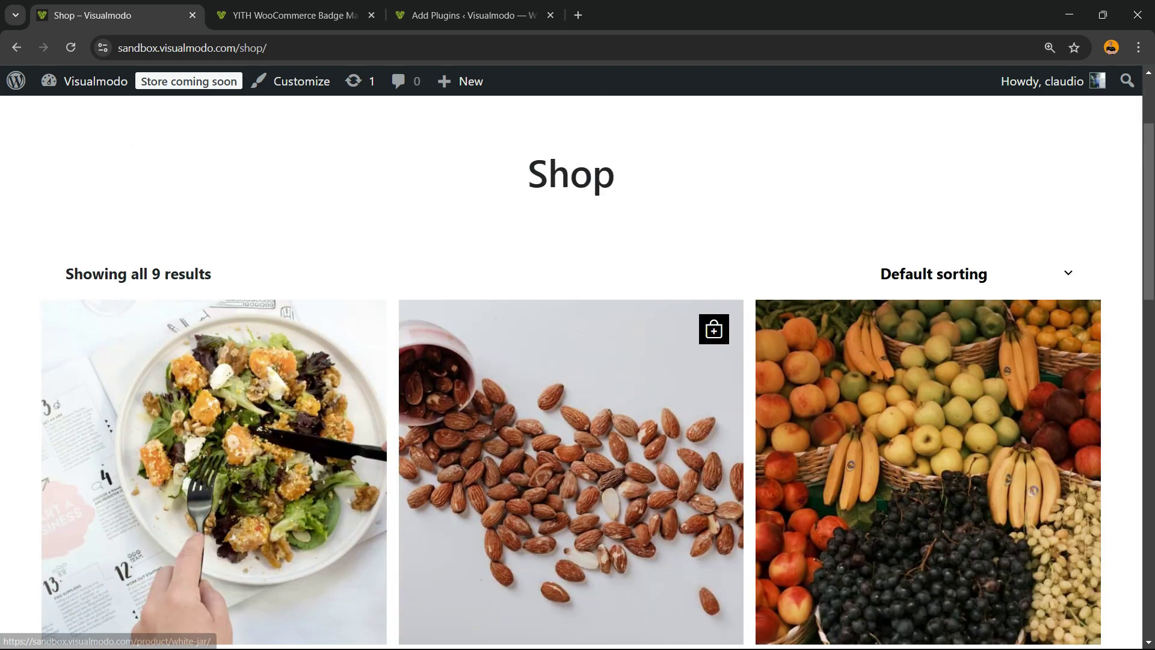
pyautogui.scroll(-5, 1057, 109)
pyautogui.scroll(-2, 1057, 110)
pyautogui.scroll(-5, 571, 361)
pyautogui.scroll(-3, 572, 361)
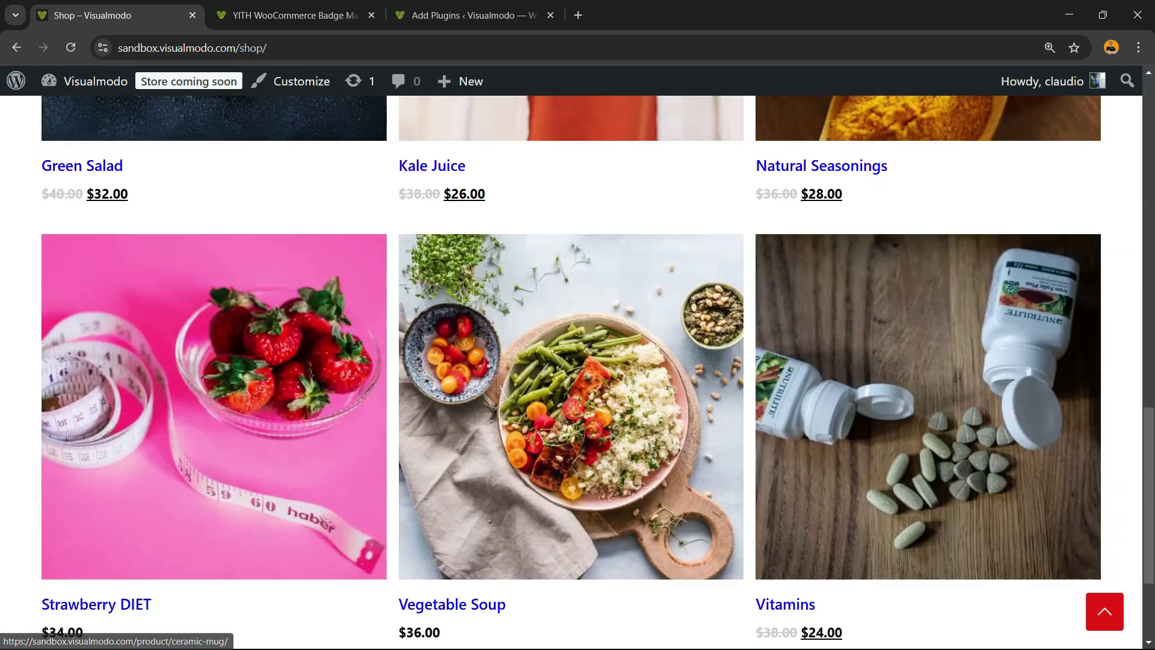
pyautogui.scroll(-2, 571, 361)
pyautogui.scroll(-1, 572, 361)
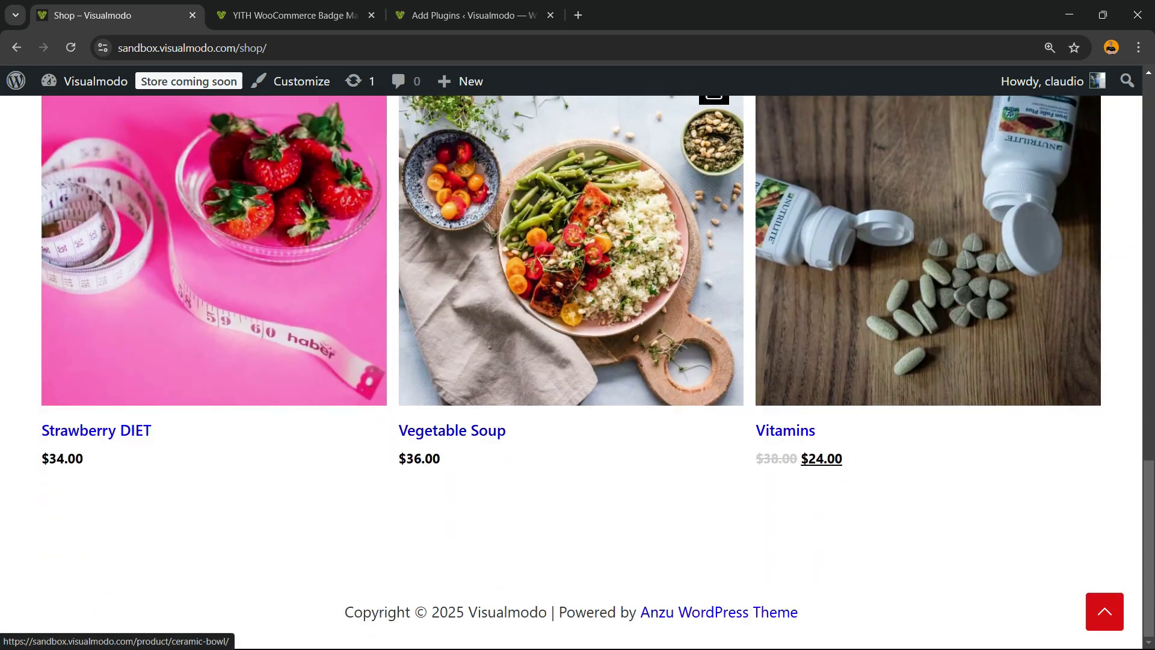
pyautogui.scroll(5, 572, 361)
pyautogui.scroll(5, 571, 361)
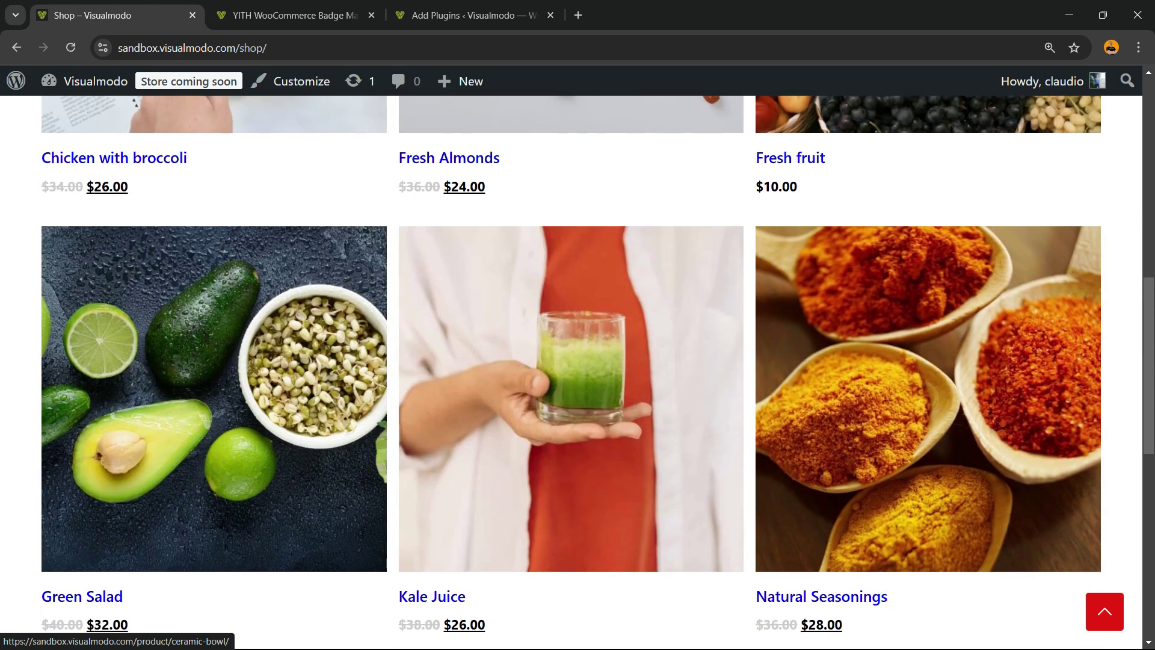
pyautogui.scroll(5, 571, 361)
pyautogui.scroll(5, 572, 361)
pyautogui.scroll(1, 571, 361)
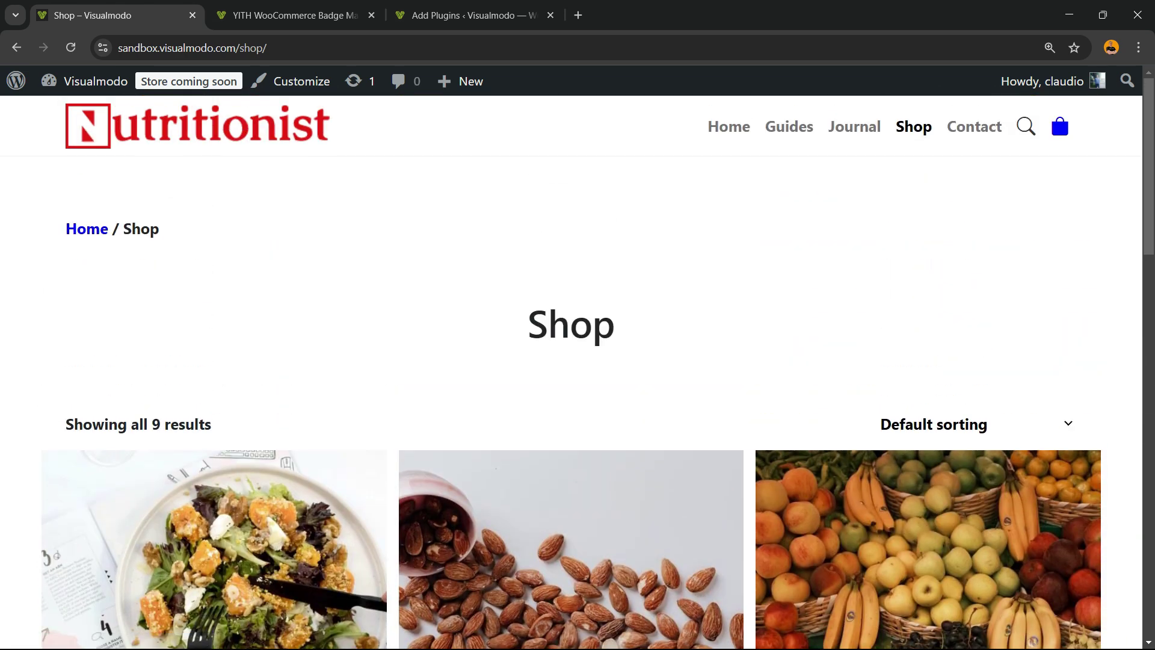